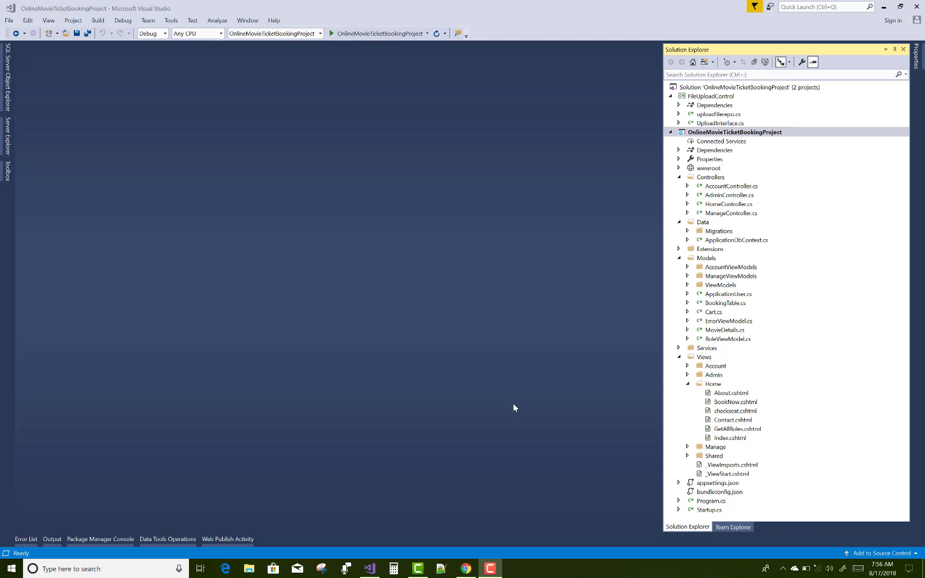
- Dock Server Explorer open and expand the OnlineMovieTicketBookingProject database's Tables node
left_click(7, 138)
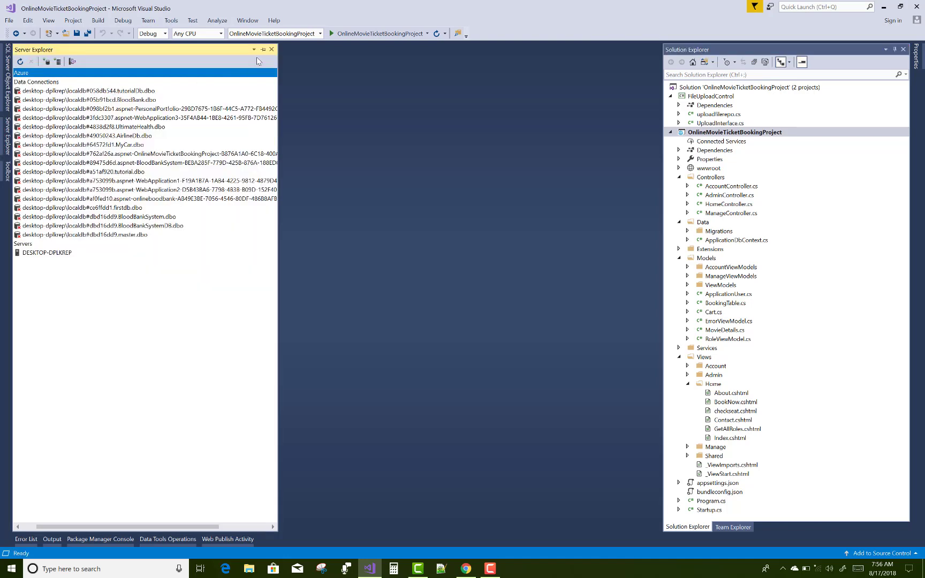
left_click(263, 49)
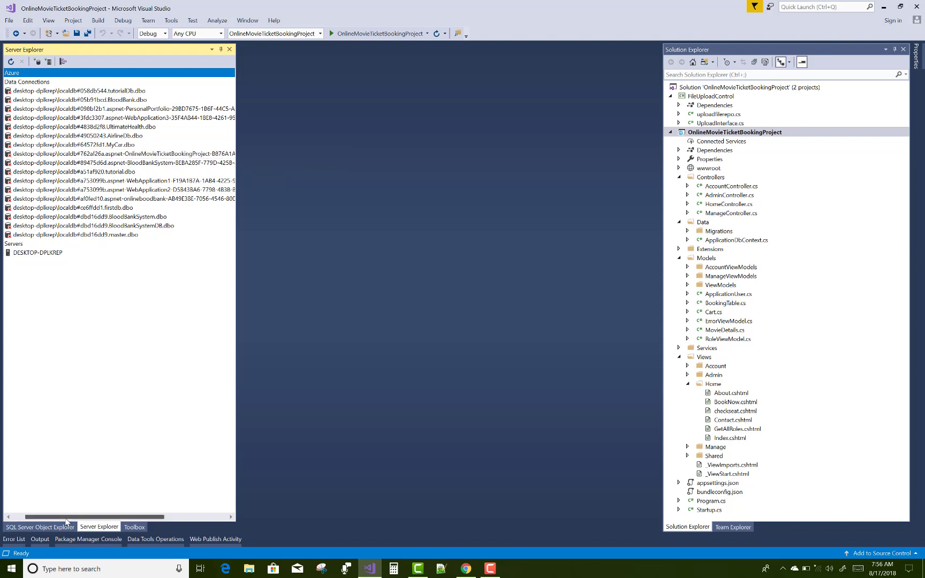
left_click_drag(62, 518, 48, 518)
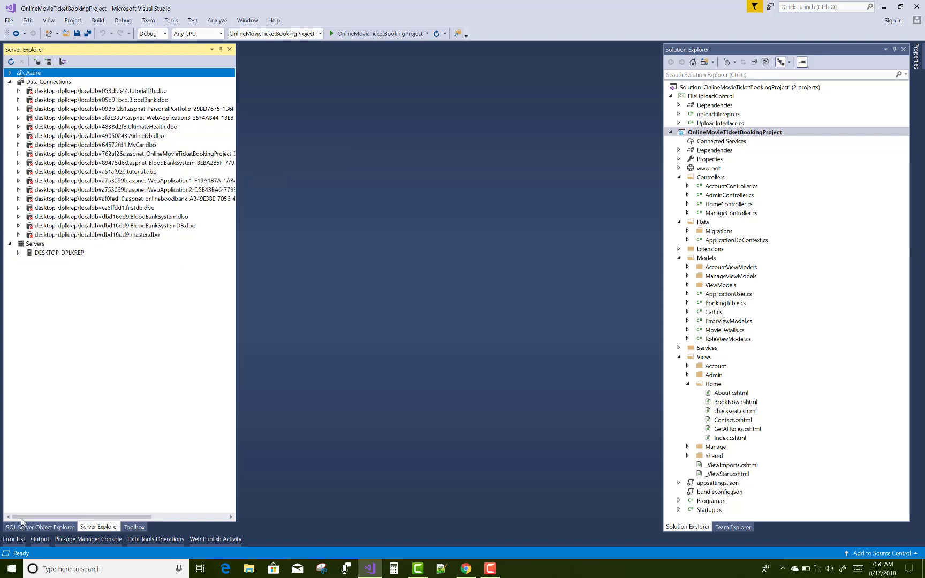
left_click(18, 154)
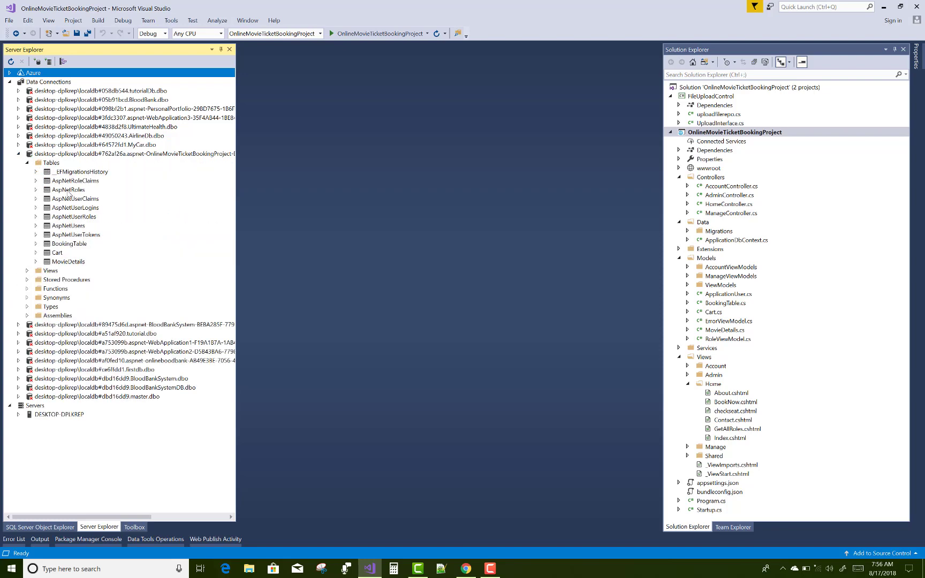
- View the AspNetRoles table data (Admin, User), close it, and narrow Server Explorer
left_click(71, 190)
key("shift+F10")
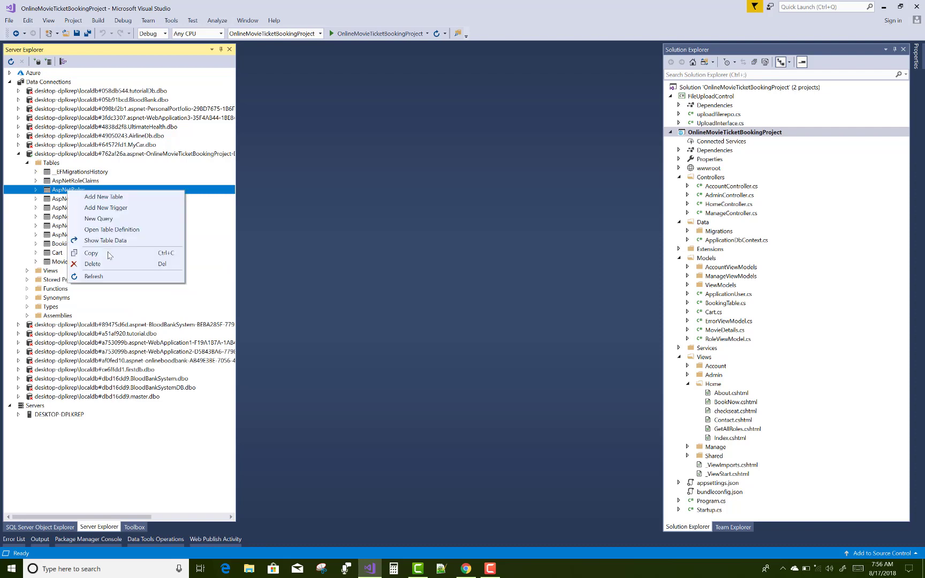
left_click(107, 241)
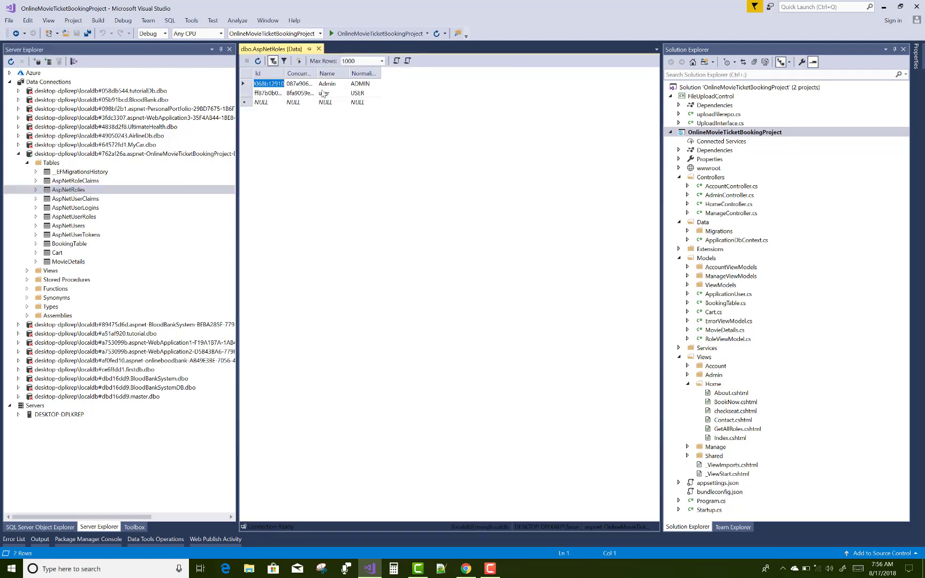
left_click(319, 49)
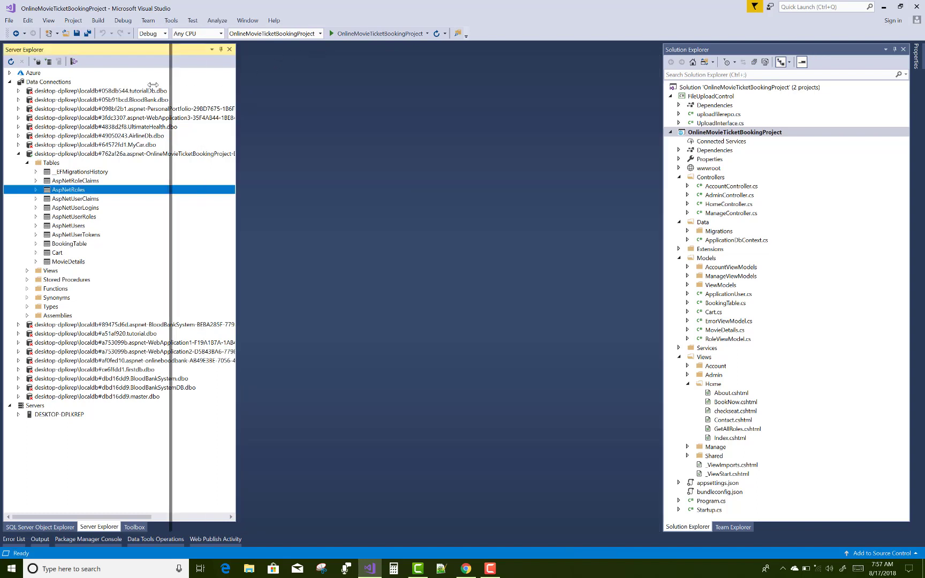
left_click_drag(236, 82, 122, 87)
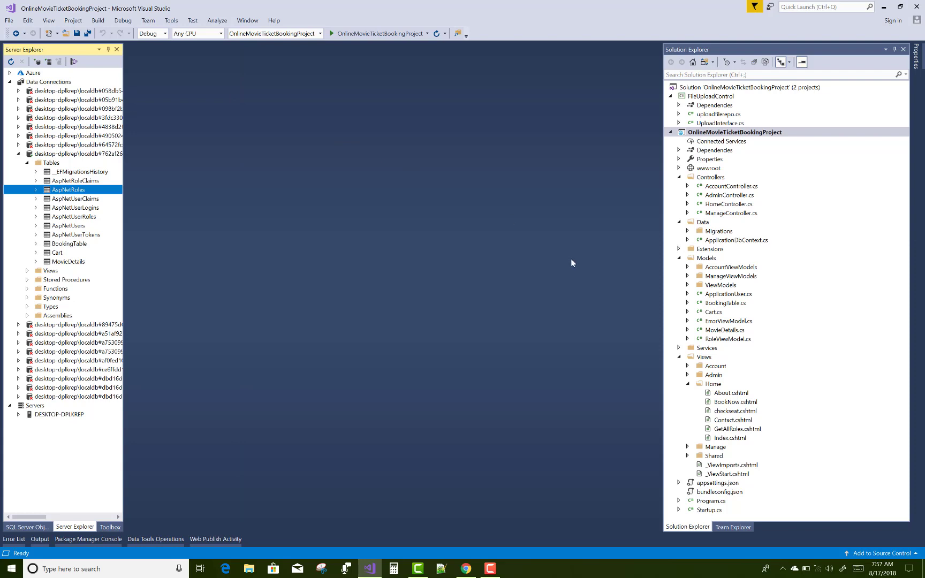
- Open RoleViewModel.cs, inspect its string Id and Name properties, then close it
double_click(722, 339)
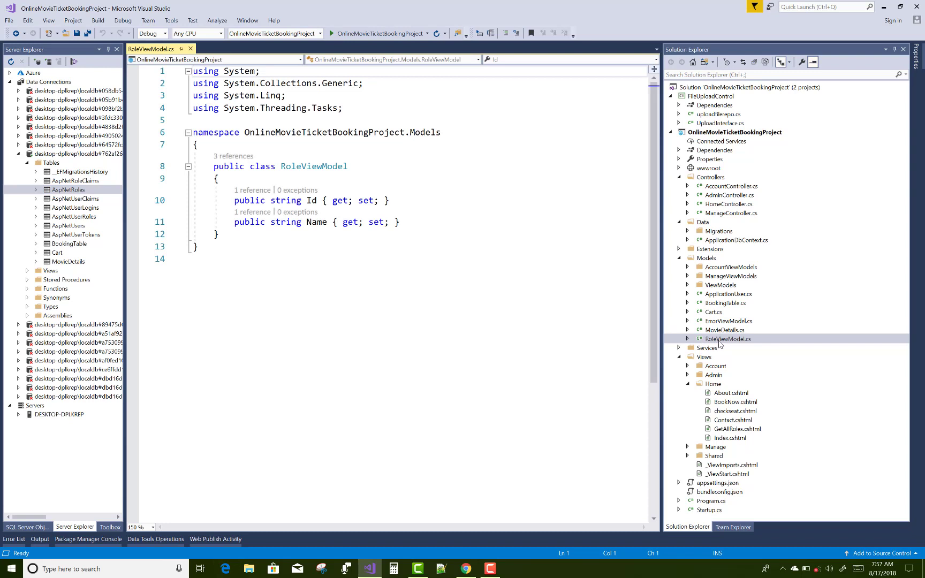
left_click(280, 165)
left_click(375, 181)
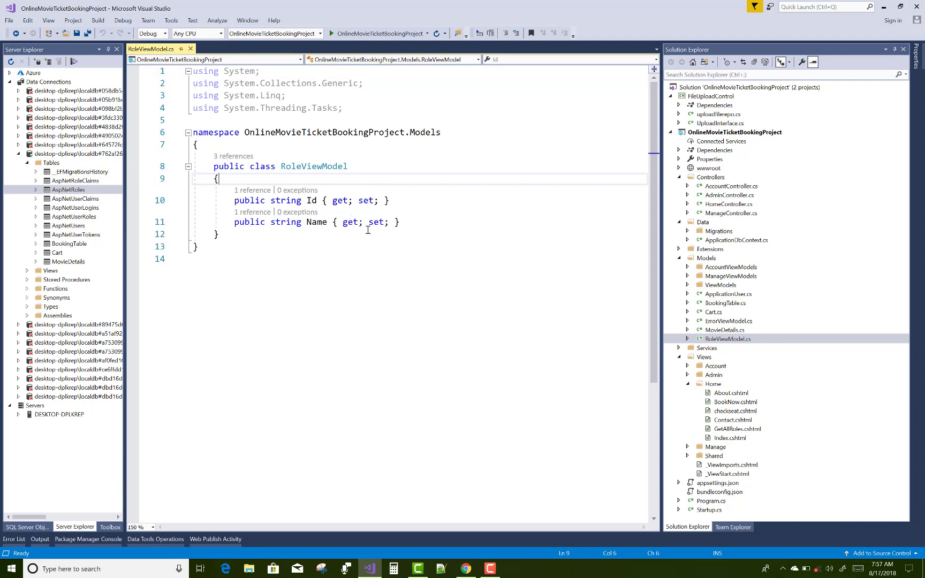
left_click_drag(302, 201, 273, 202)
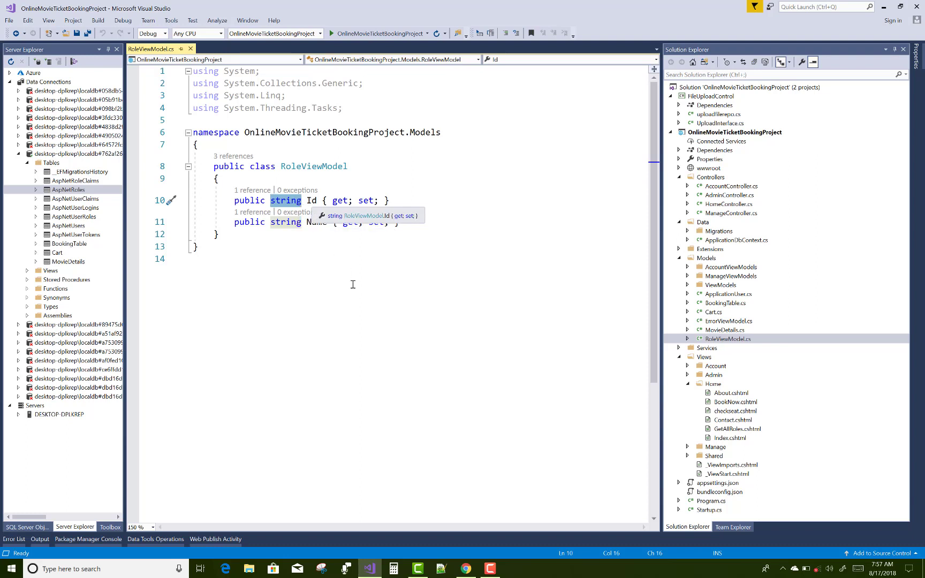
left_click(191, 48)
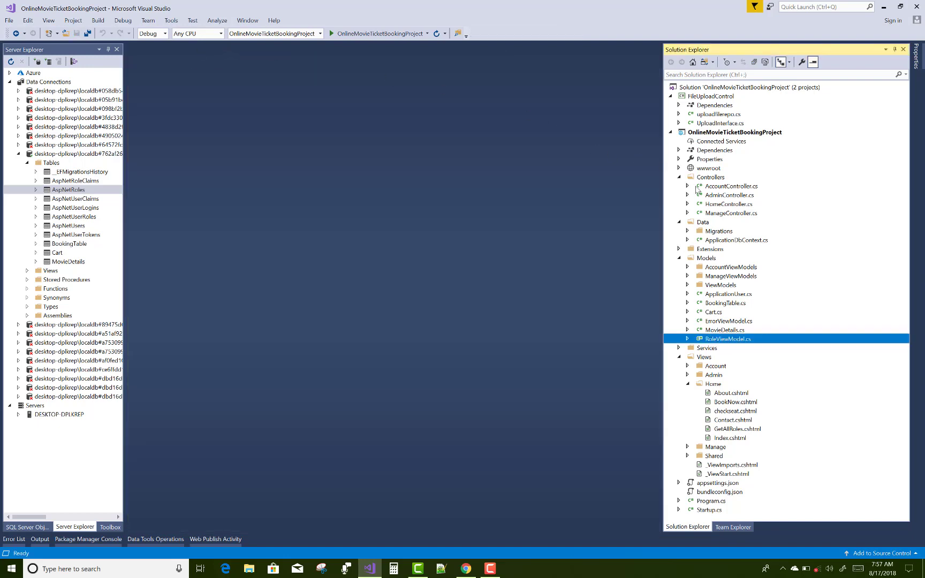
- Open HomeController.cs and highlight the roleManager field (line 19) and its constructor assignment (line 28)
double_click(721, 205)
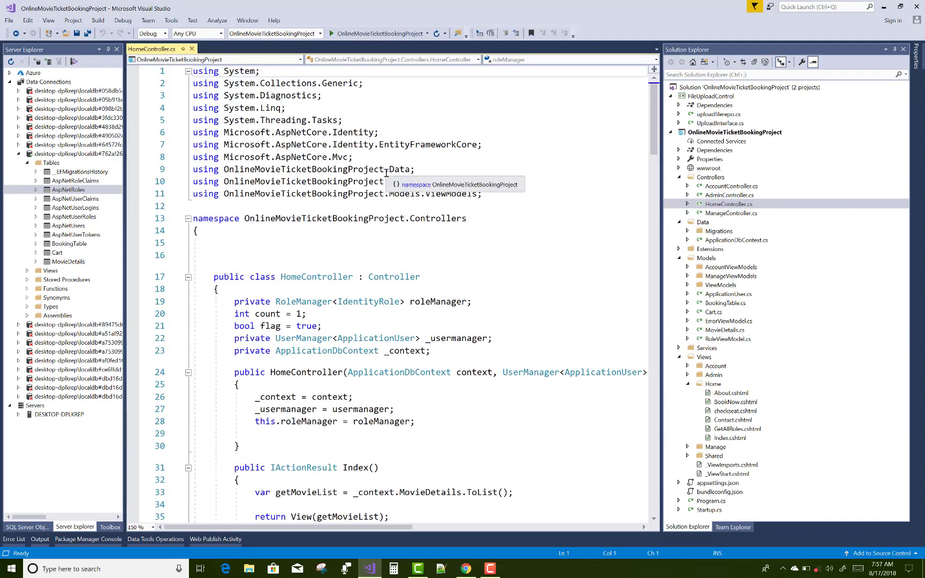
scroll(386, 172, "down", 10)
scroll(386, 173, "up", 10)
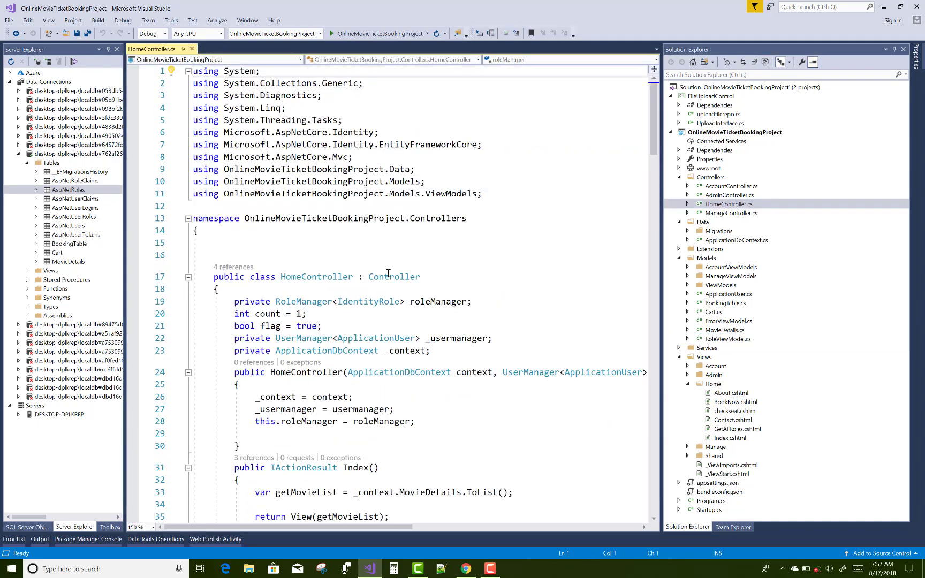
left_click_drag(471, 302, 234, 303)
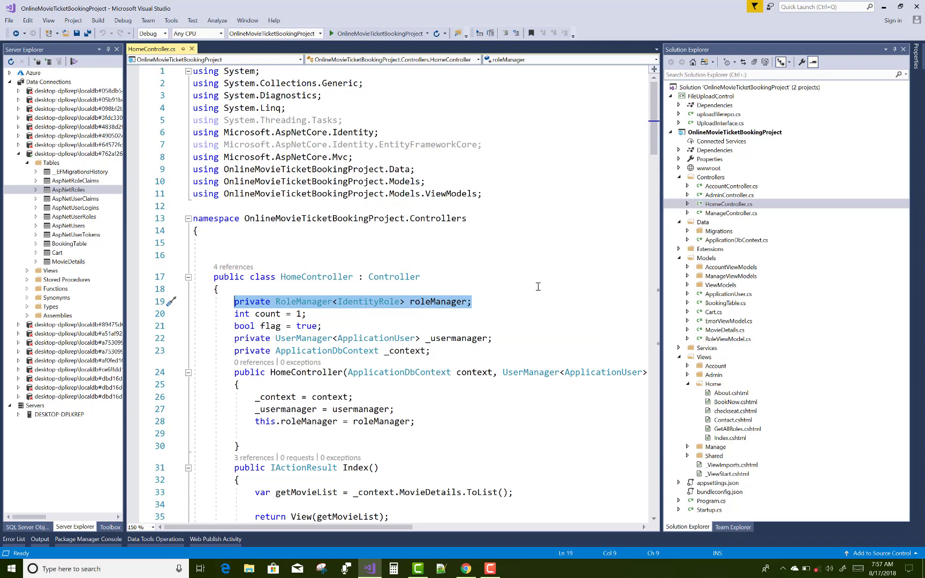
scroll(493, 433, "right", 2)
scroll(492, 433, "right", 2)
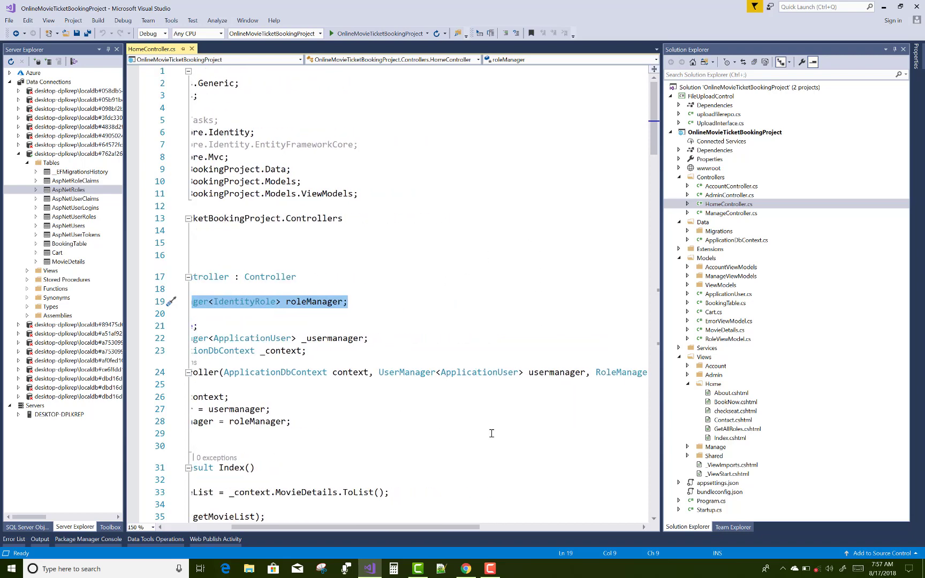
scroll(492, 433, "right", 2)
scroll(491, 434, "right", 2)
scroll(492, 433, "left", 3)
scroll(480, 431, "left", 2)
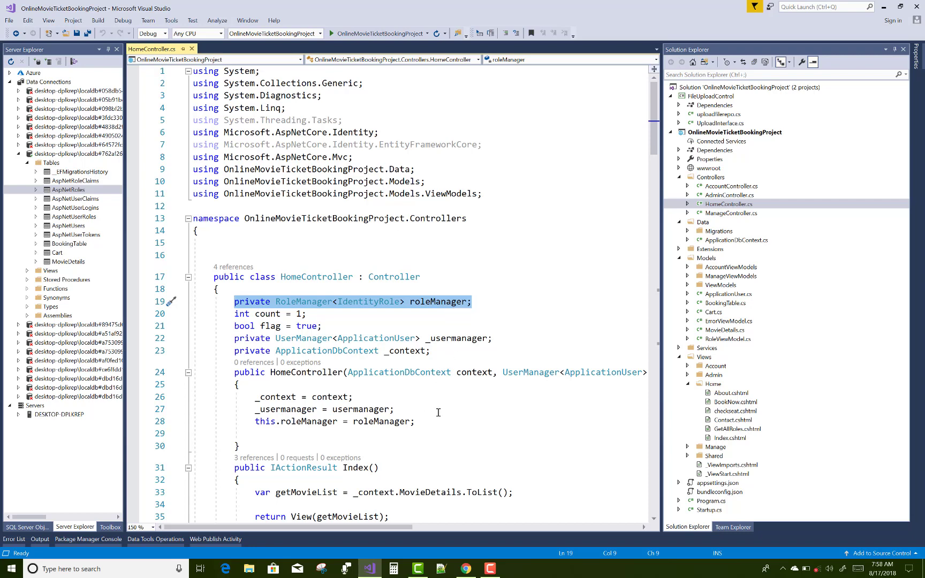
scroll(415, 400, "right", 2)
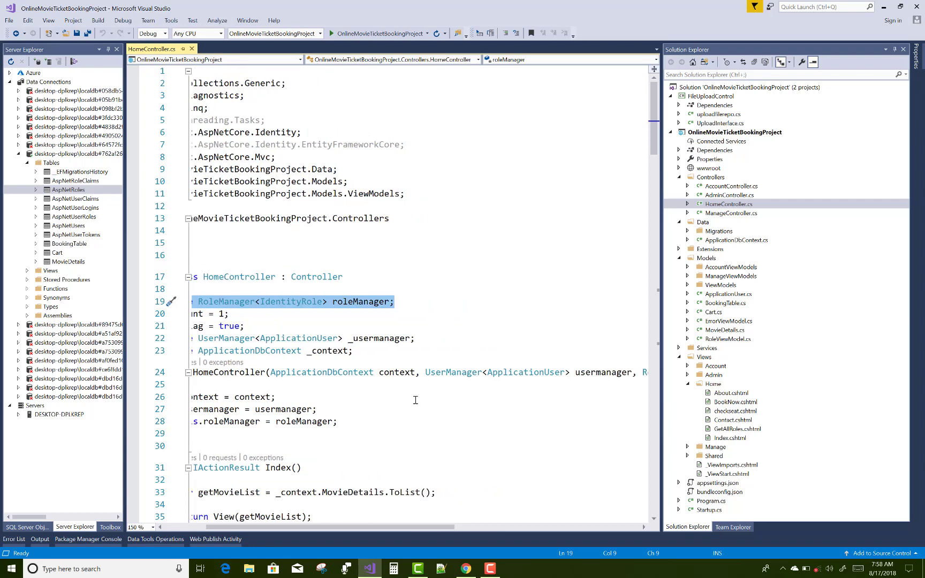
scroll(416, 400, "right", 2)
scroll(416, 400, "right", 2)
scroll(416, 399, "right", 1)
scroll(416, 400, "right", 1)
scroll(270, 466, "left", 2)
scroll(269, 465, "left", 2)
scroll(269, 466, "left", 2)
scroll(264, 464, "left", 2)
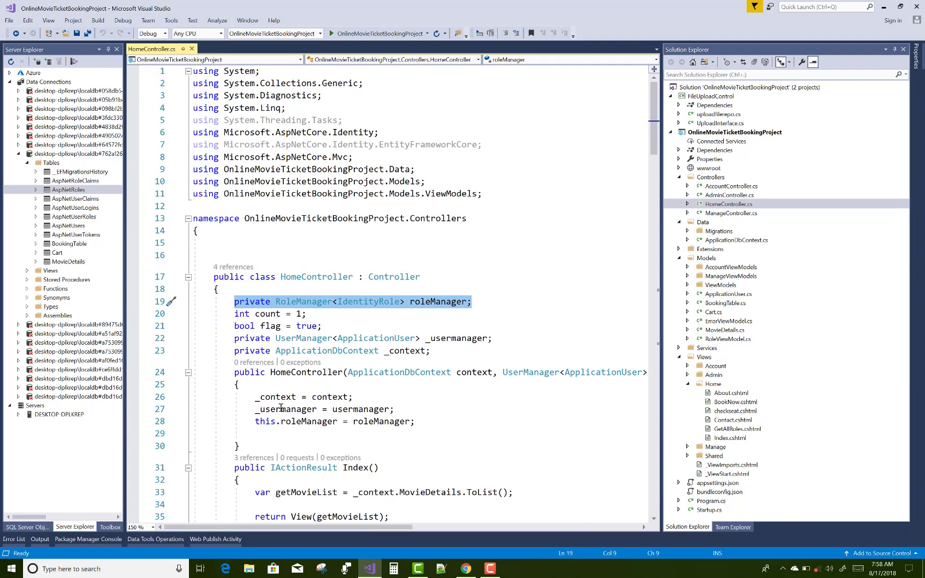
left_click_drag(256, 421, 444, 423)
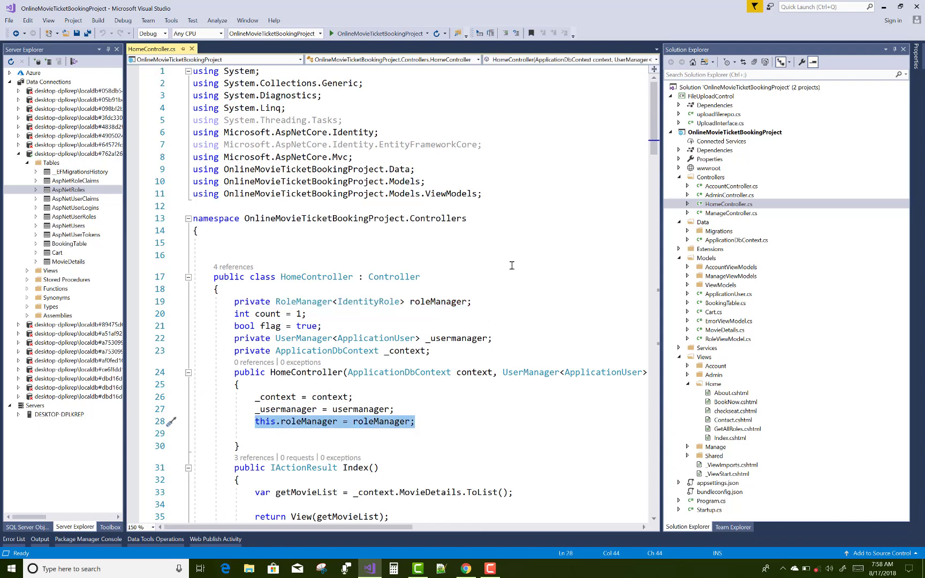
scroll(512, 271, "down", 5)
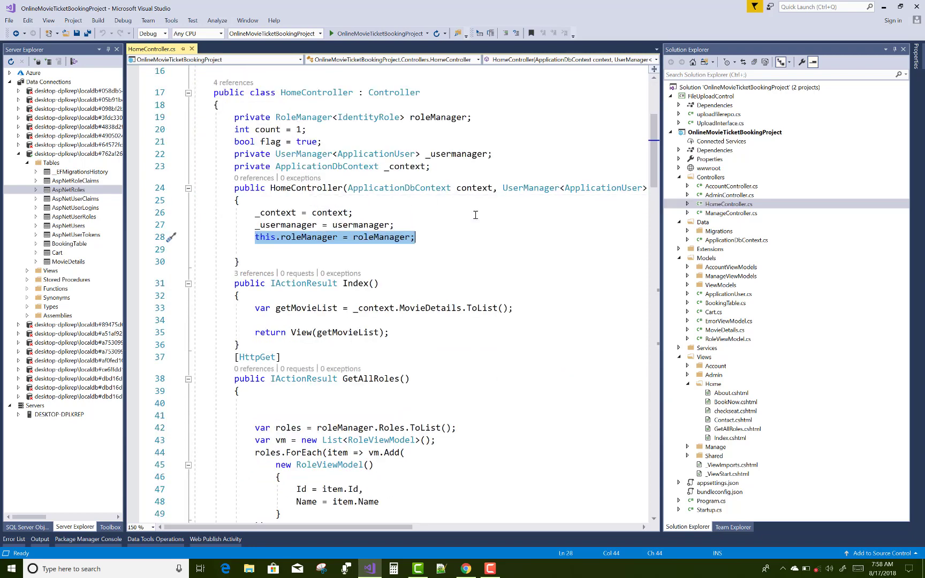
scroll(441, 264, "down", 1)
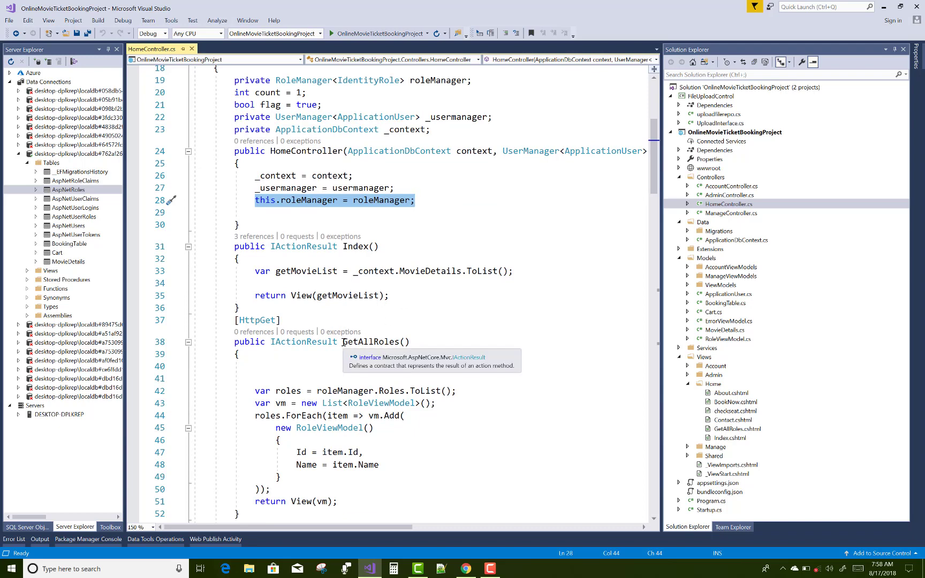
- Review the GetAllRoles action and its roleManager roles query in HomeController
left_click_drag(344, 342, 413, 343)
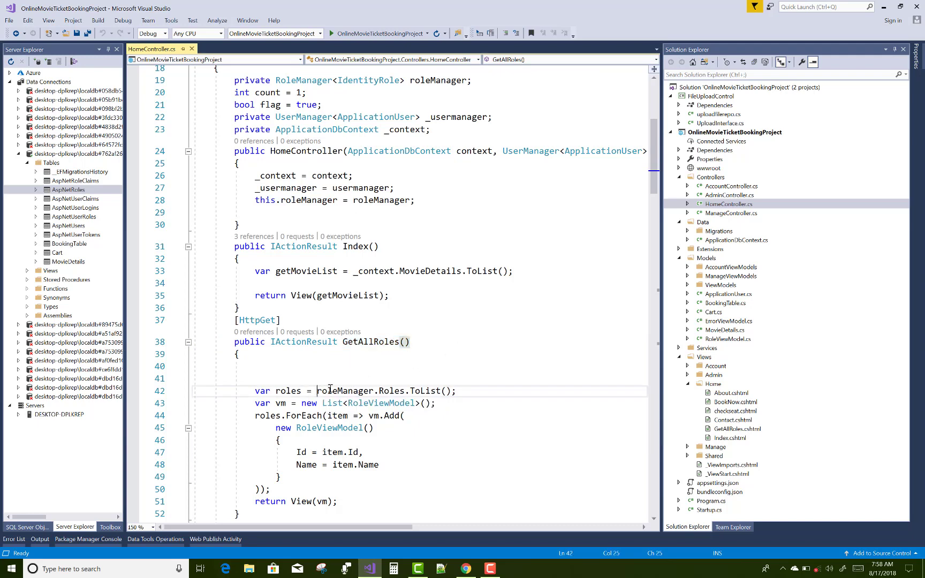
left_click_drag(317, 391, 374, 391)
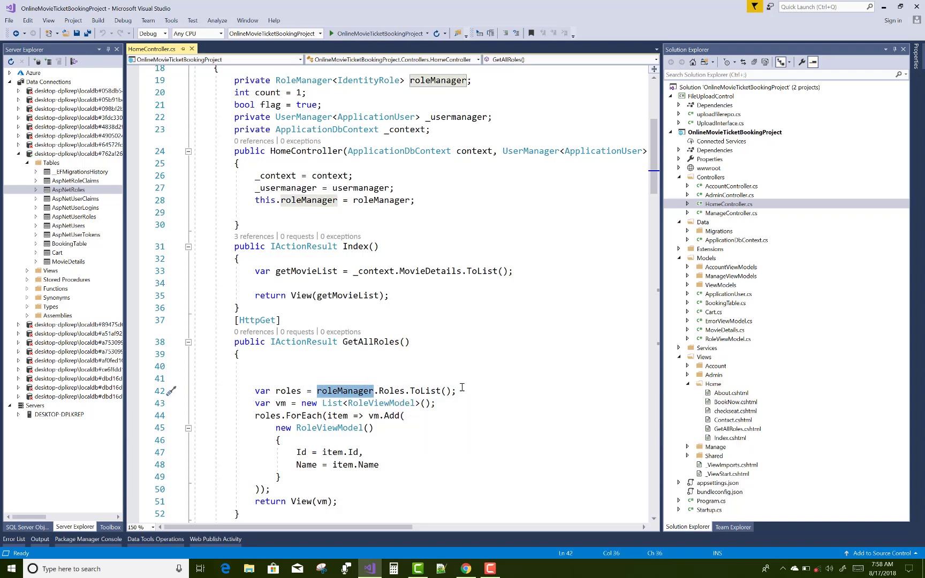
left_click(311, 375)
mouse_move(288, 391)
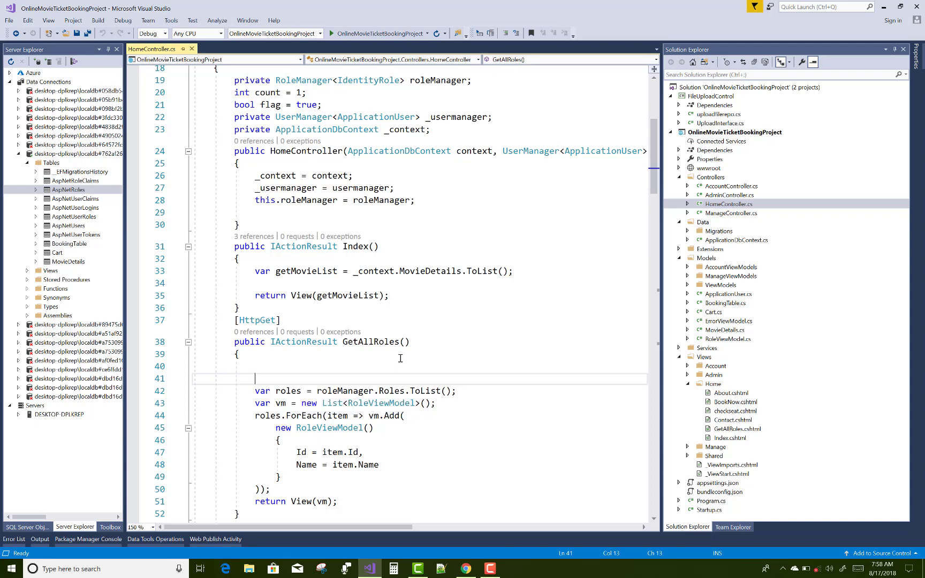
key("Up")
key("Up")
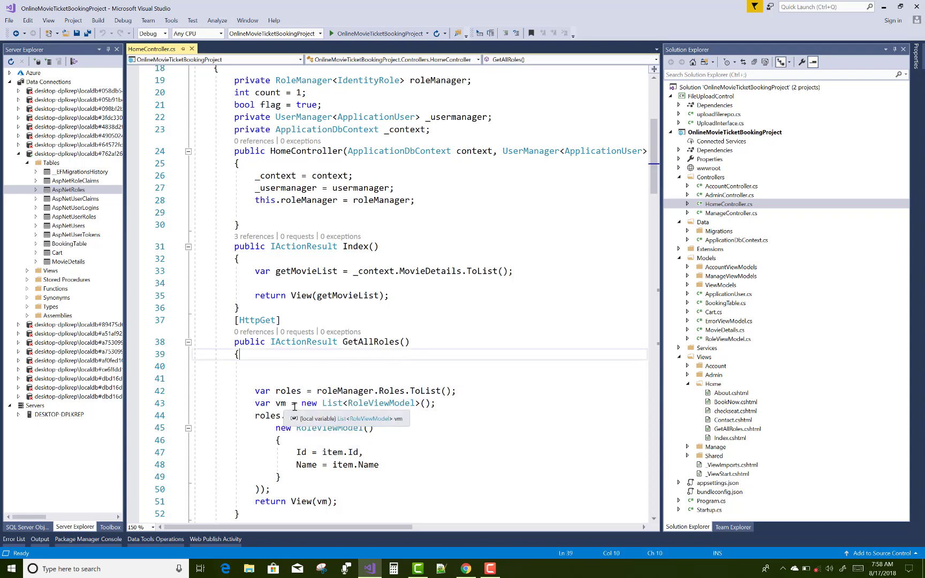
- Glance at RoleViewModel, review the vm list passed to View, and open GetAllRoles.cshtml
double_click(727, 339)
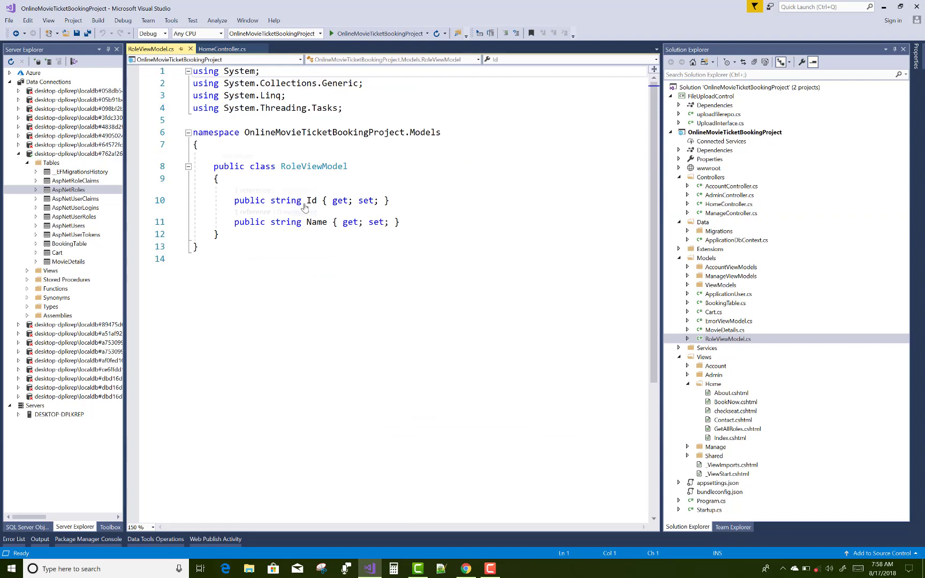
left_click(190, 48)
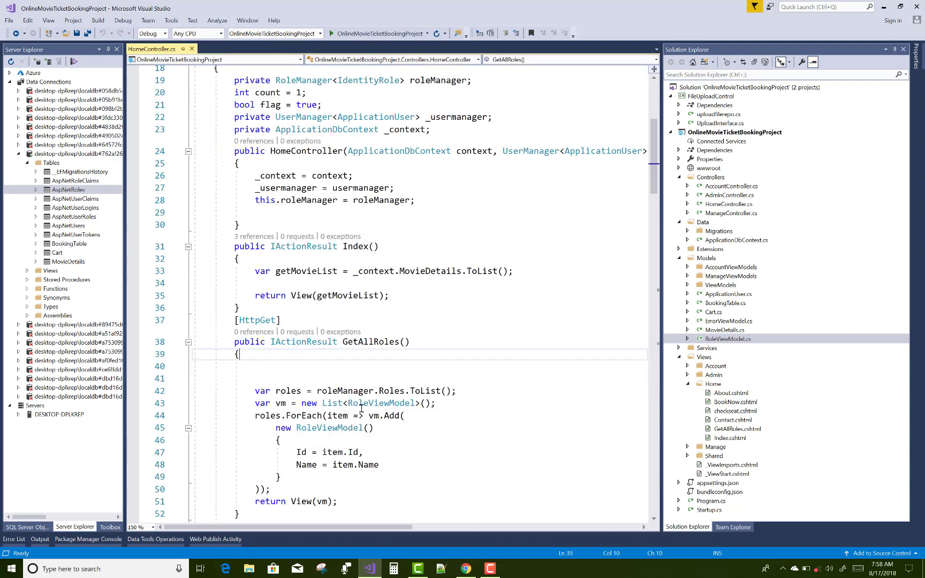
left_click(424, 404)
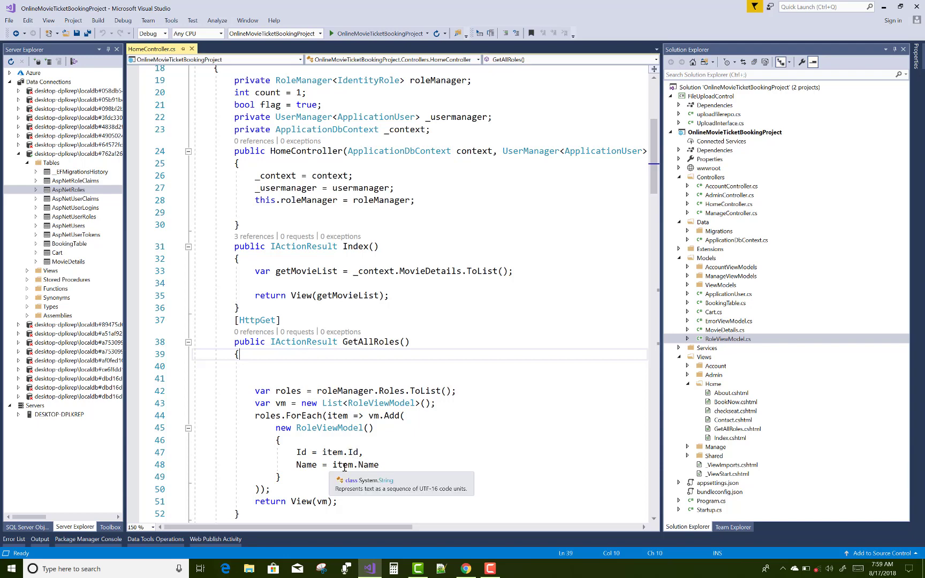
double_click(322, 501)
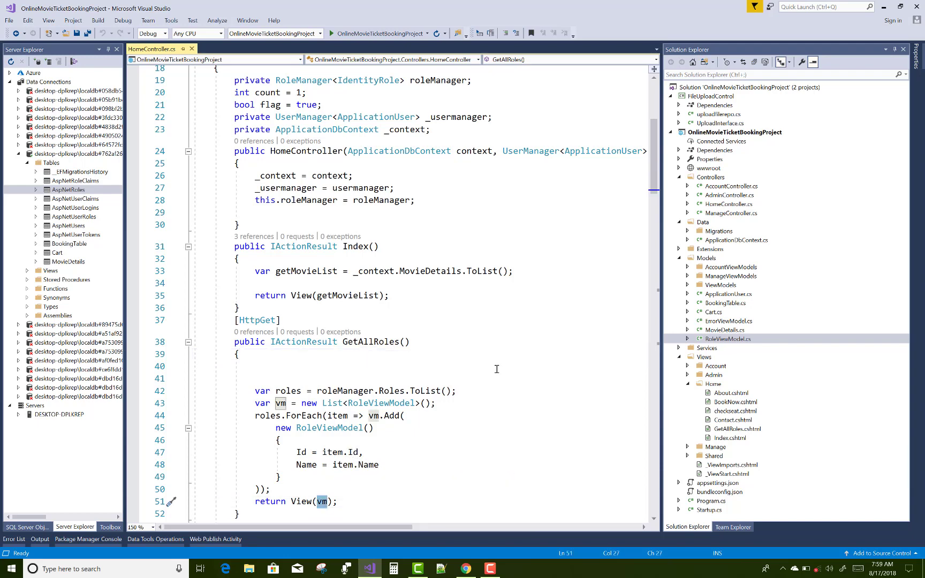
double_click(736, 429)
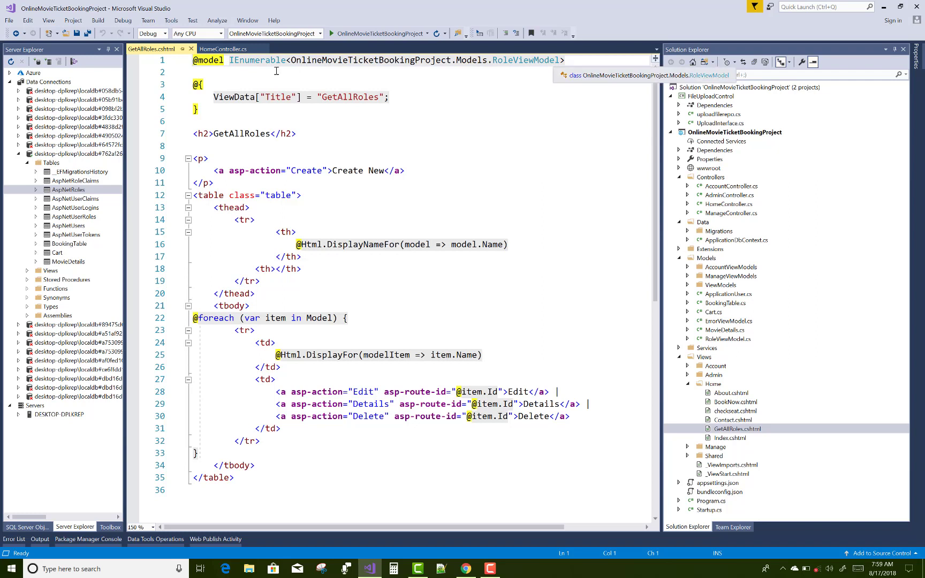
- Check the IEnumerable<RoleViewModel> model line, then switch back to HomeController.cs
left_click(470, 73)
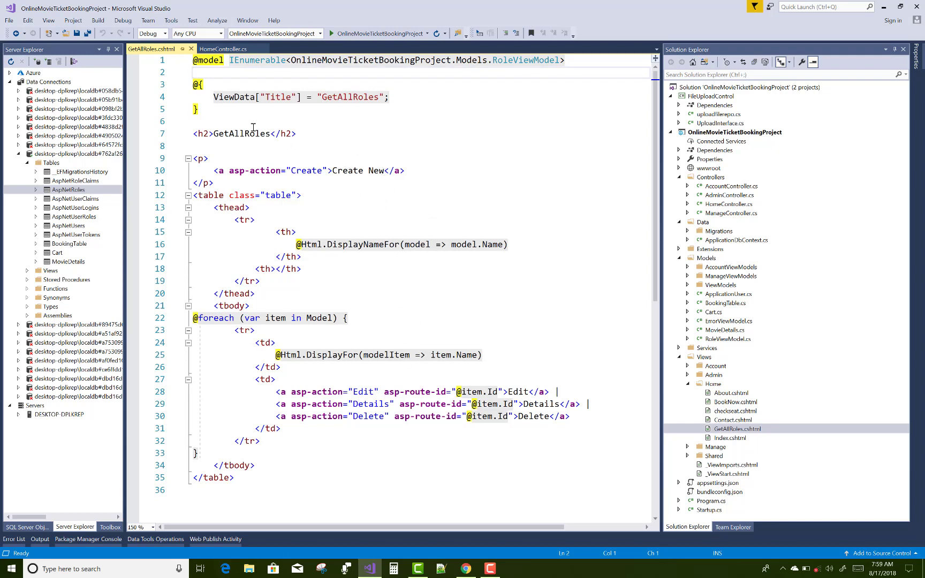
left_click(219, 48)
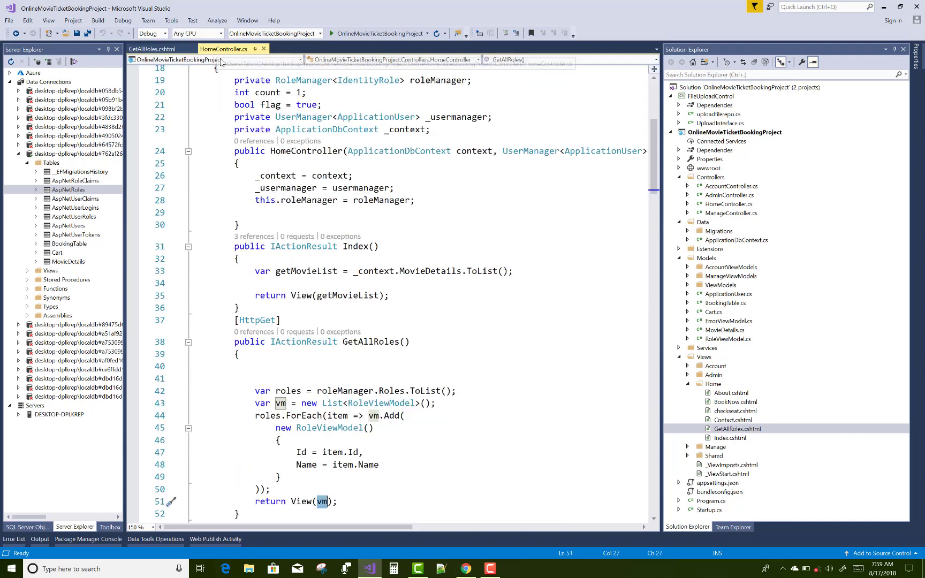
- Add a GetAllRoles view using the List template and RoleViewModel model class
right_click(370, 342)
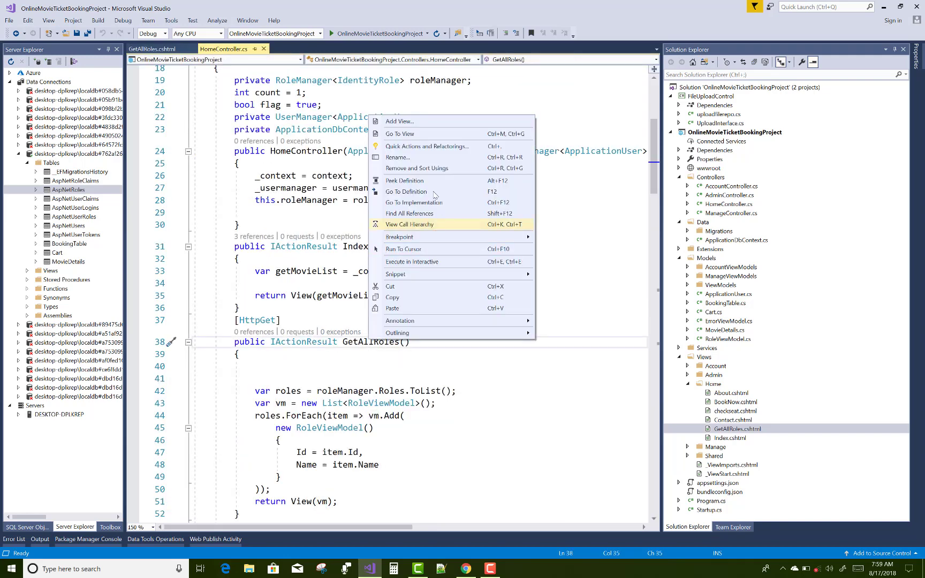
left_click(424, 121)
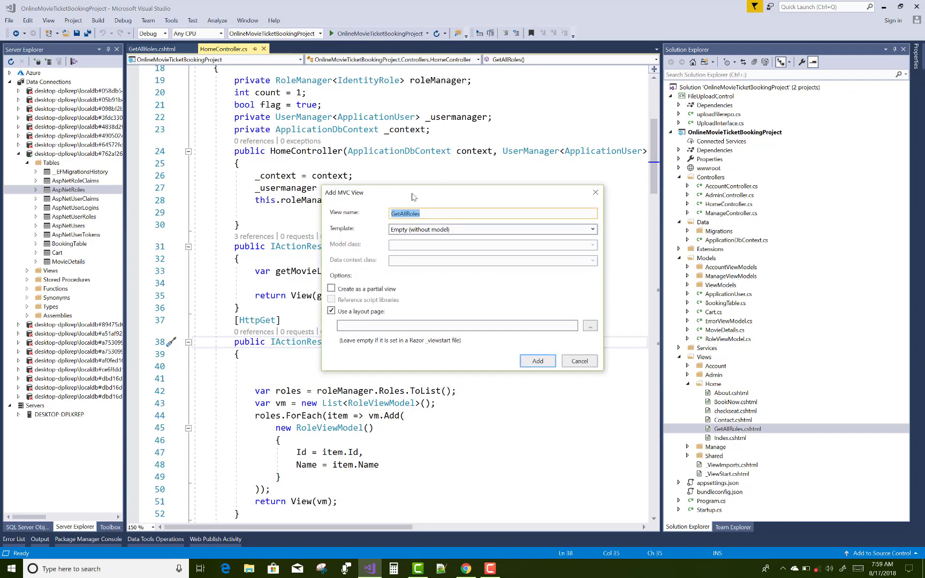
left_click(590, 231)
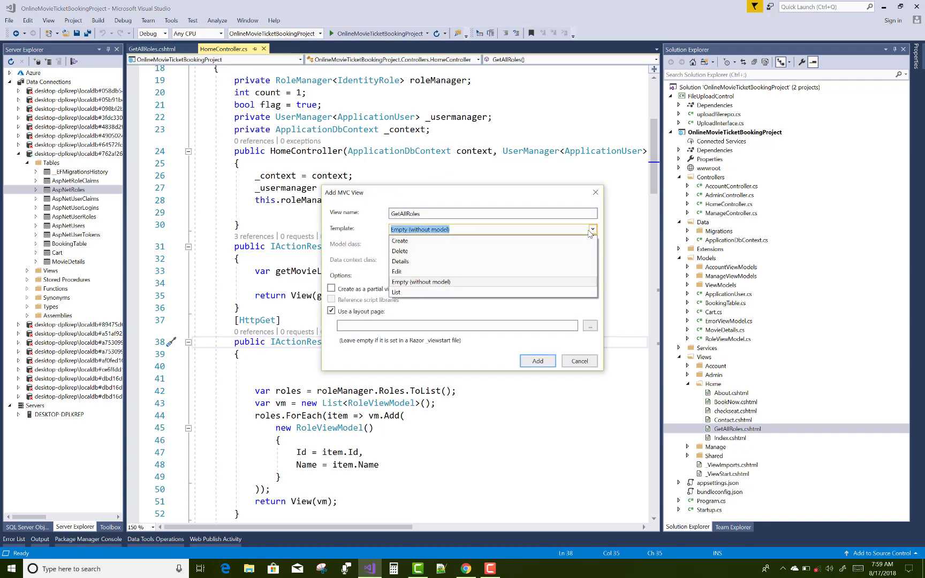
left_click(530, 293)
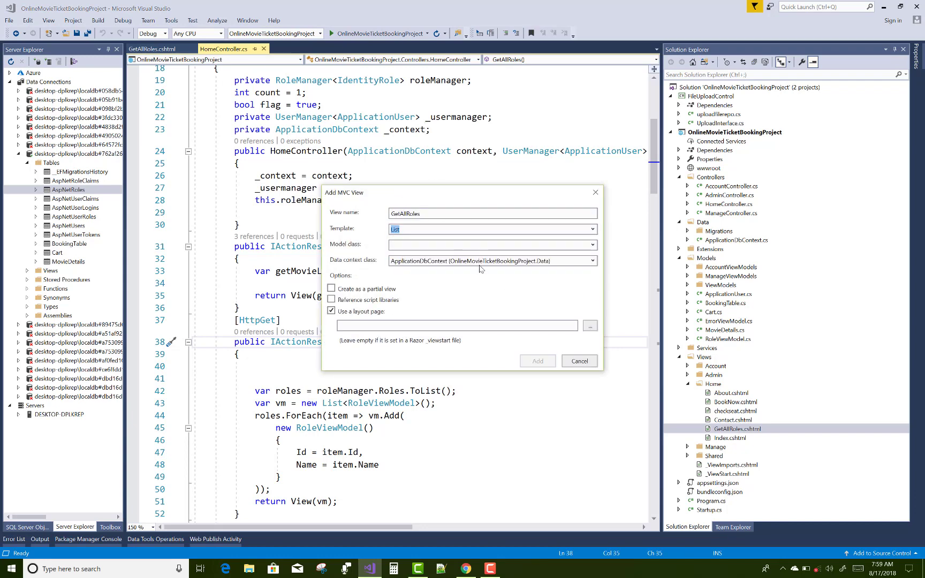
left_click(448, 244)
type("RoleViewModel (OnlineMovieTicketBookingProject.Models")
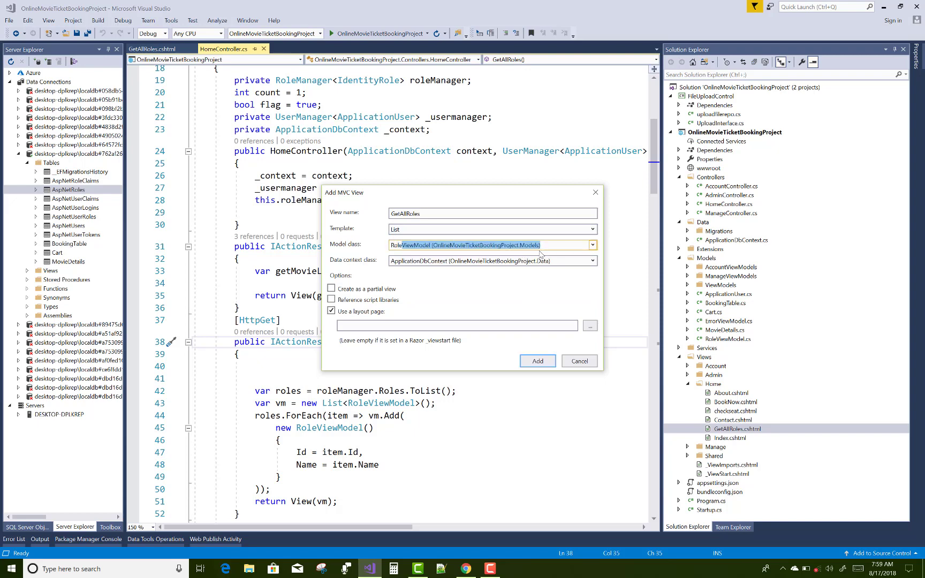
left_click(581, 362)
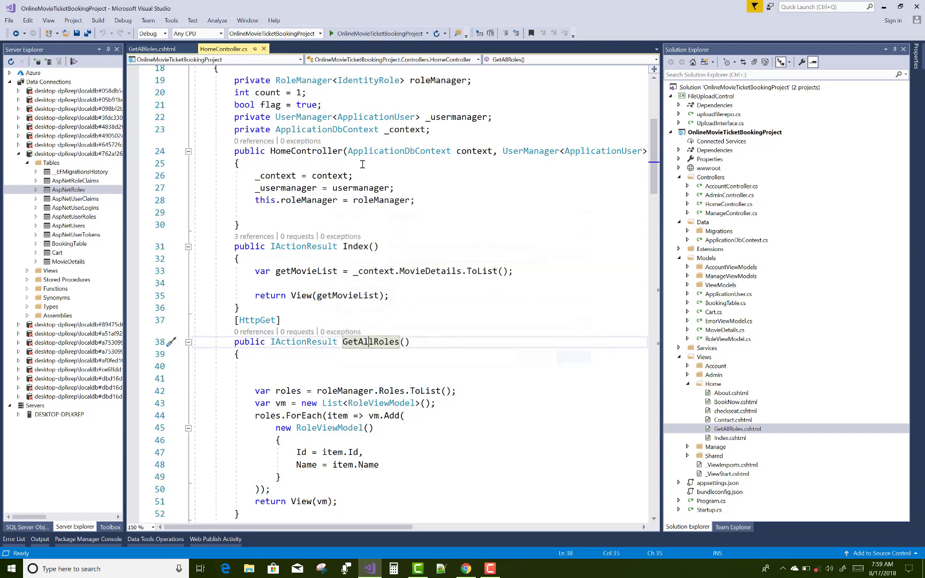
- Bring up GetAllRoles.cshtml with its scaffolded Name column and Edit/Details/Delete links
left_click(152, 48)
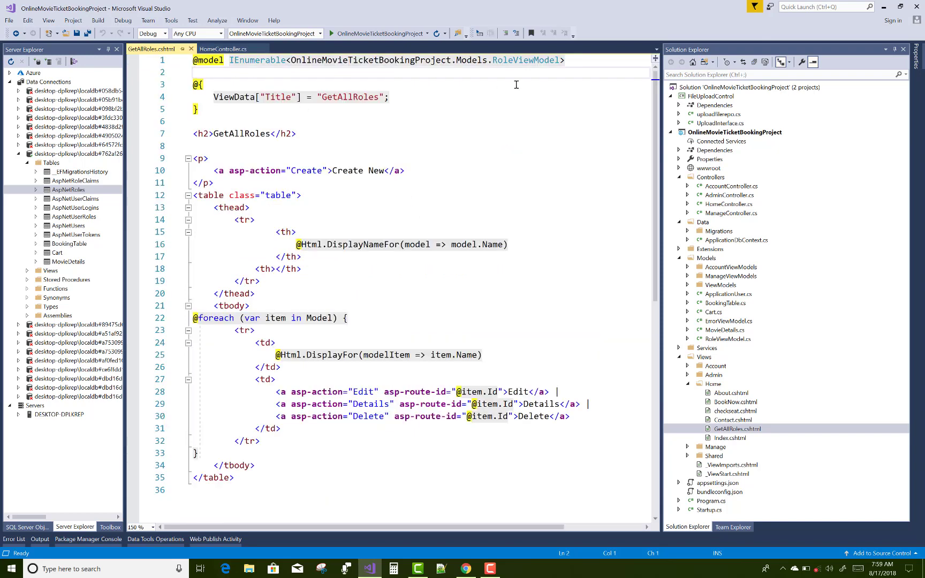